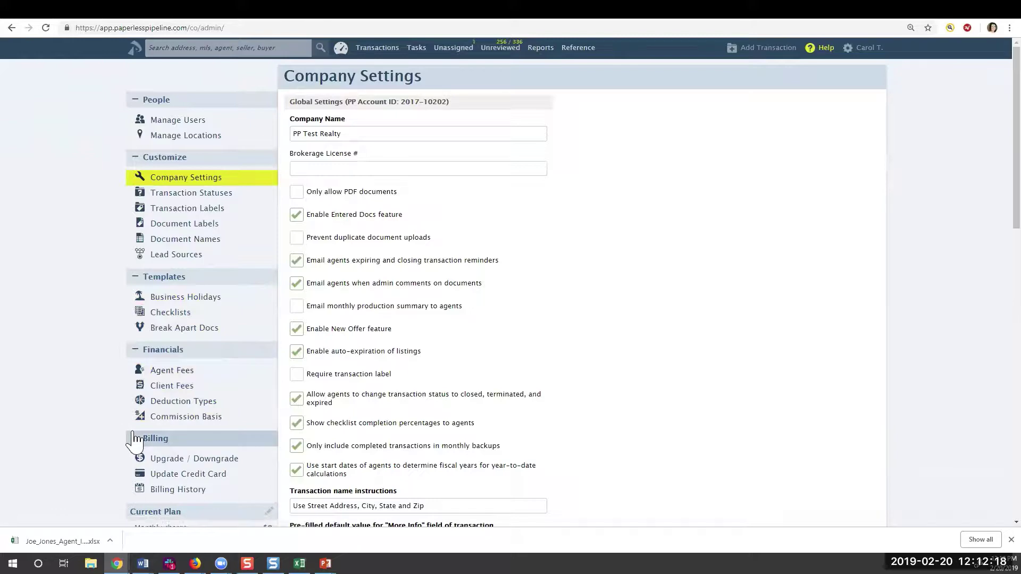
# Check the Commission Summary reports, then open the user-name account menu from the Dashboard
pyautogui.click(538, 49)
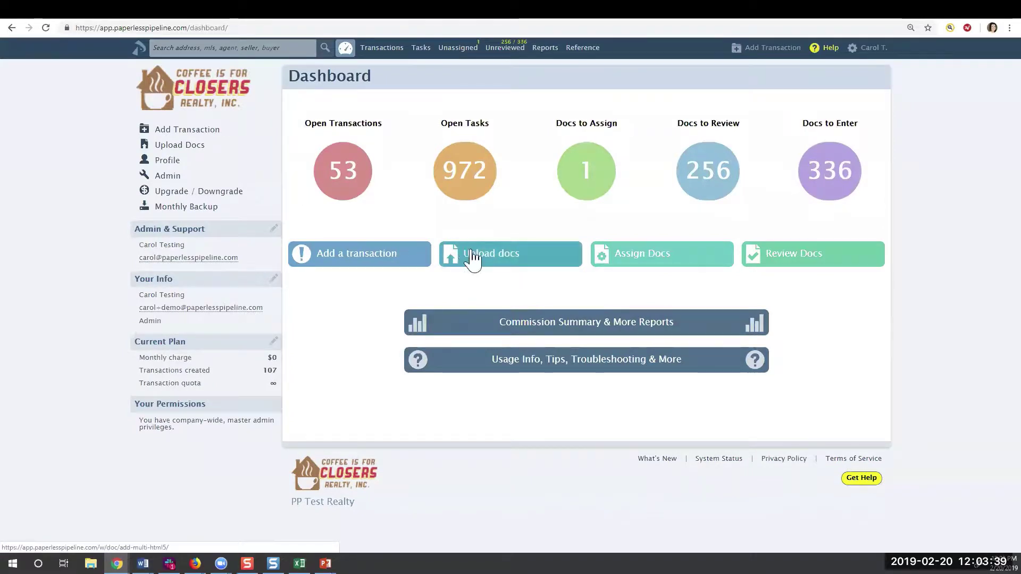
pyautogui.click(867, 52)
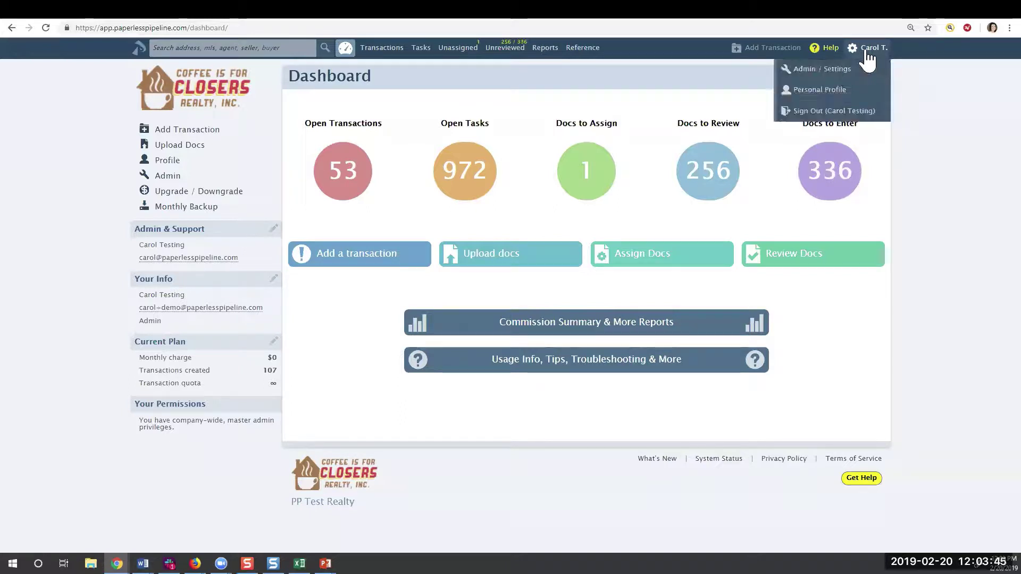
# Go to Admin / Settings, list the 19 users under Manage Users, and edit the third agent
pyautogui.click(822, 72)
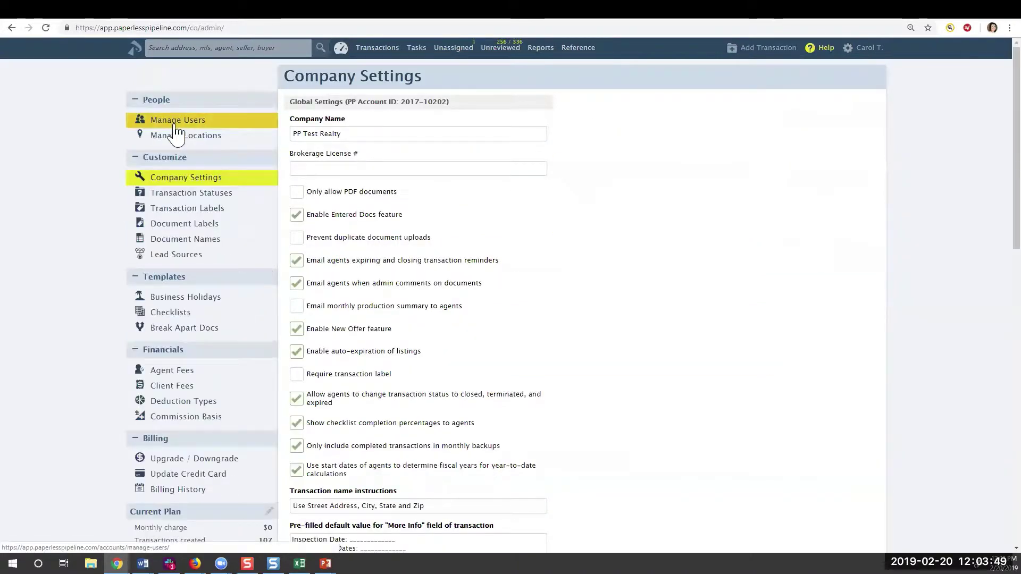
pyautogui.click(172, 126)
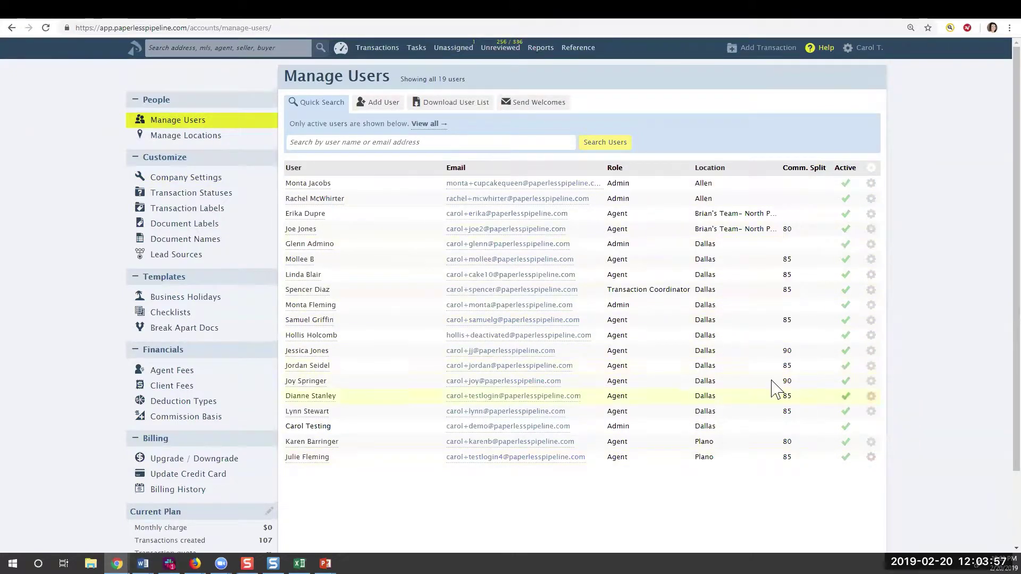
pyautogui.click(304, 215)
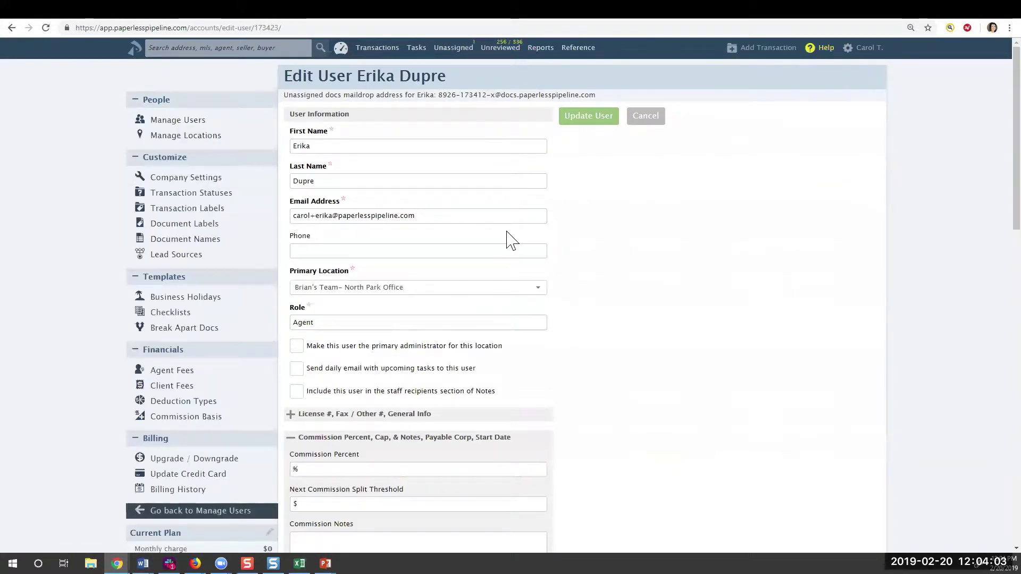
# Under Commission Percent, Cap, & Notes, enter 80% commission and a $15000 next split threshold
pyautogui.moveTo(558, 244)
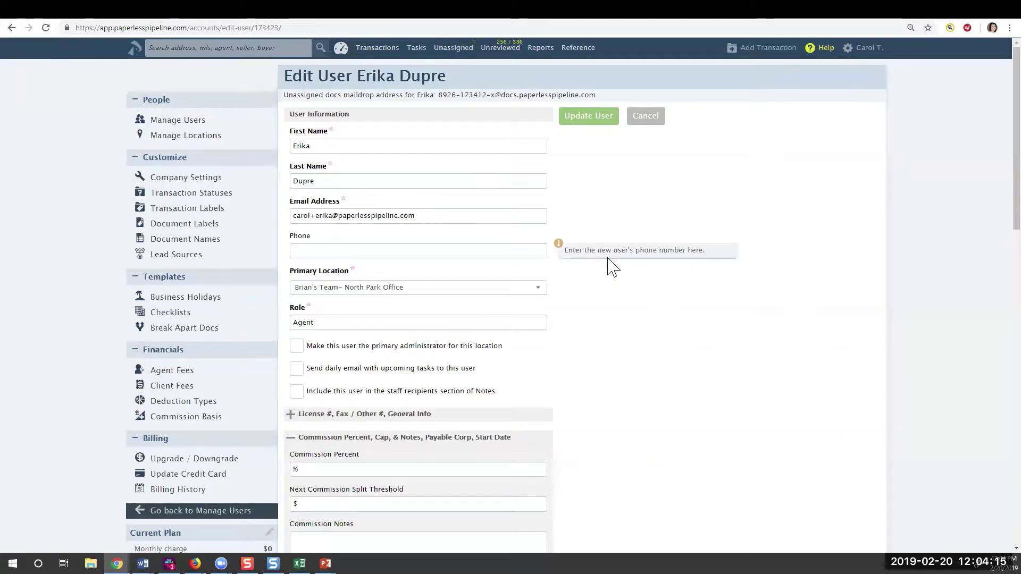
pyautogui.scroll(-1, 567, 282)
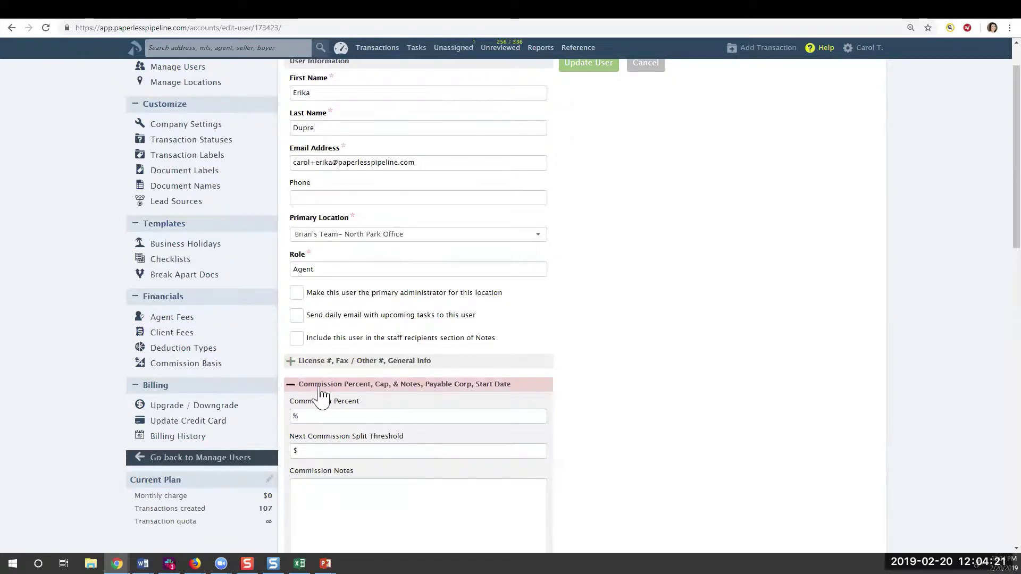
pyautogui.click(291, 387)
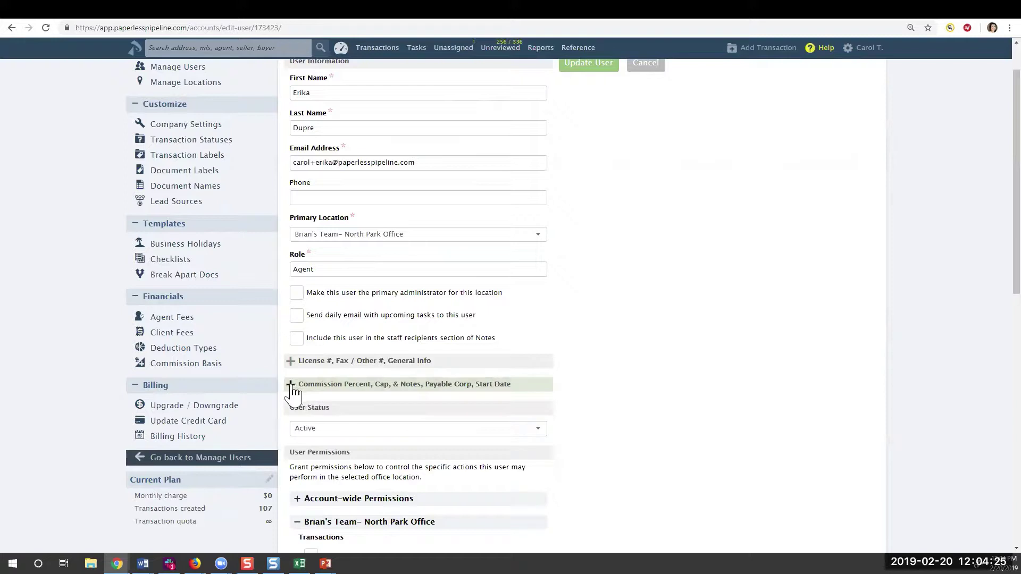
pyautogui.click(291, 385)
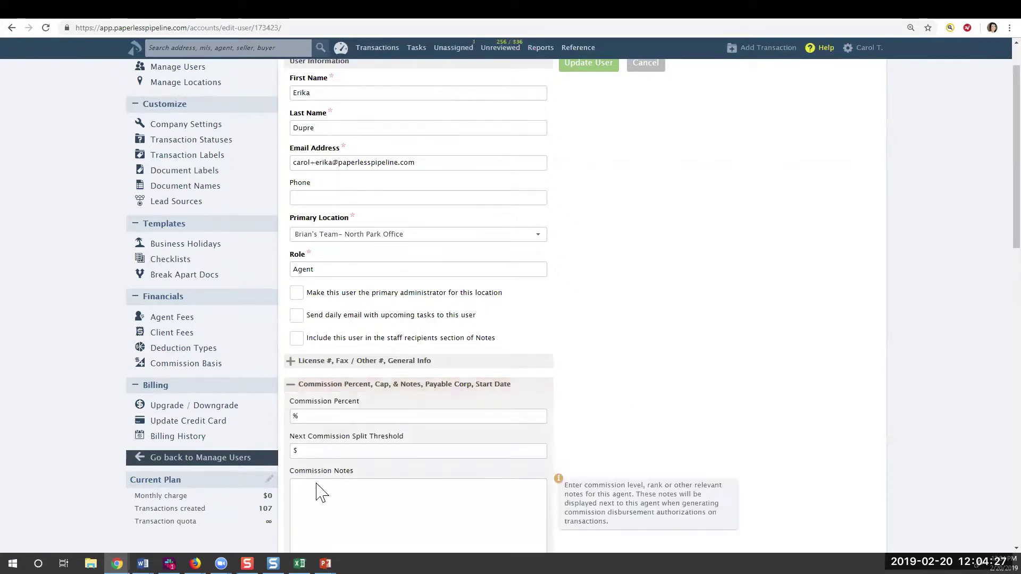
pyautogui.click(326, 419)
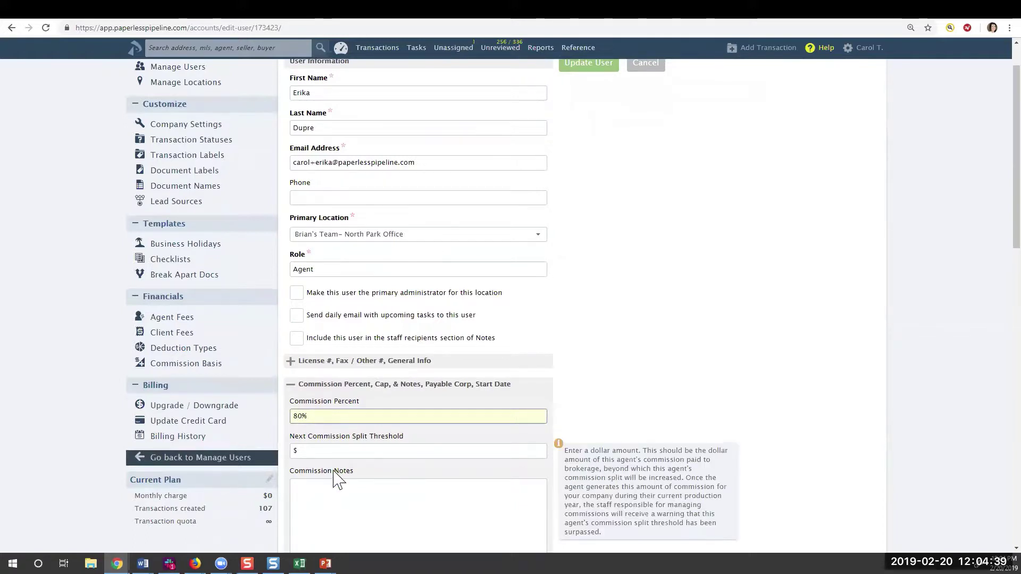
pyautogui.click(310, 451)
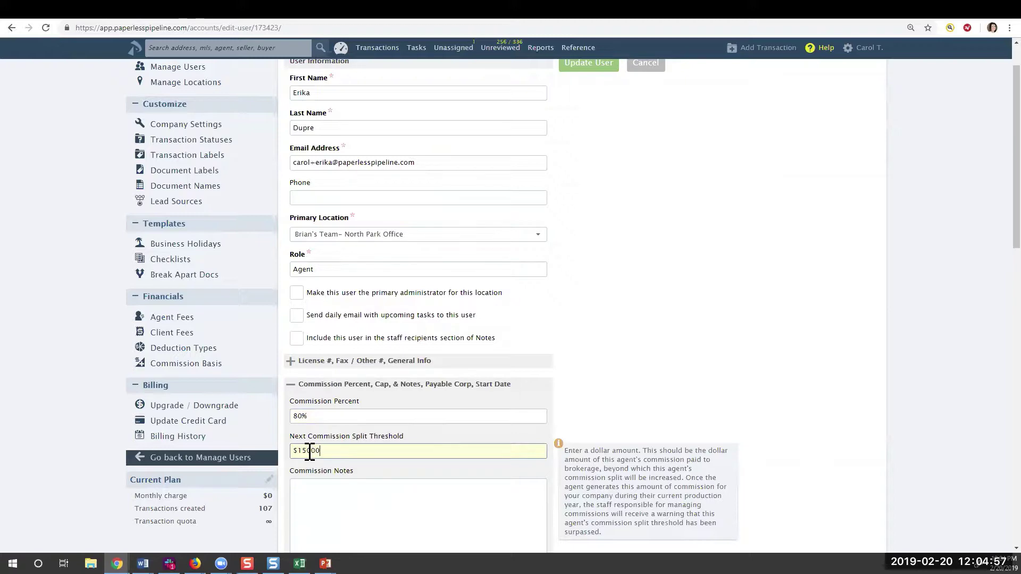
# Paste the 80%/90%/100% tiered plan into Commission Notes and update the user
pyautogui.click(314, 498)
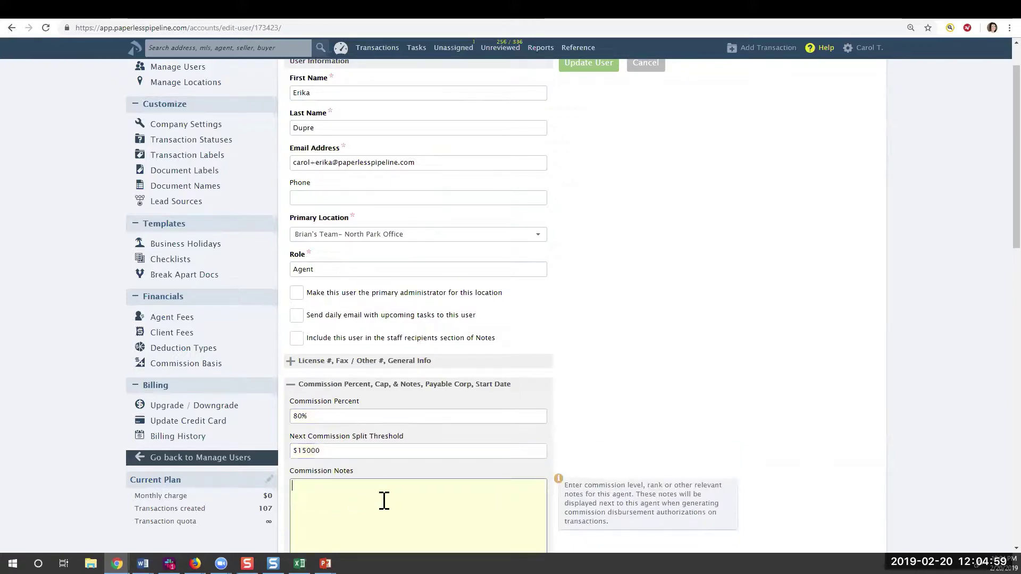
pyautogui.scroll(-3, 384, 500)
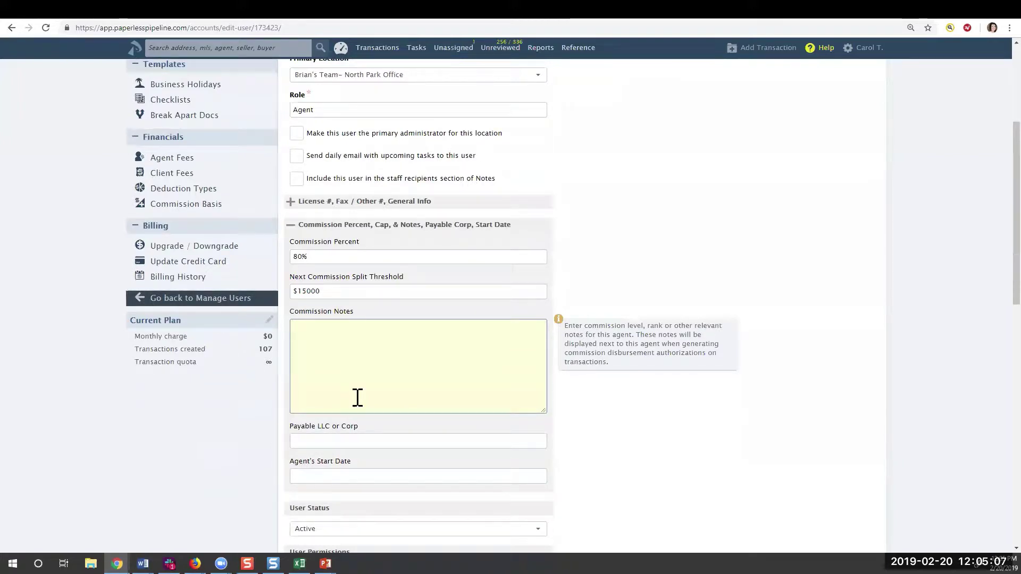
pyautogui.write("Agent's Commission Plan:  up to $15,000 = 80% agent / 20% broker $15,000- 25,000 = 90% agent / 10% broker >$25,000 = 100% agent")
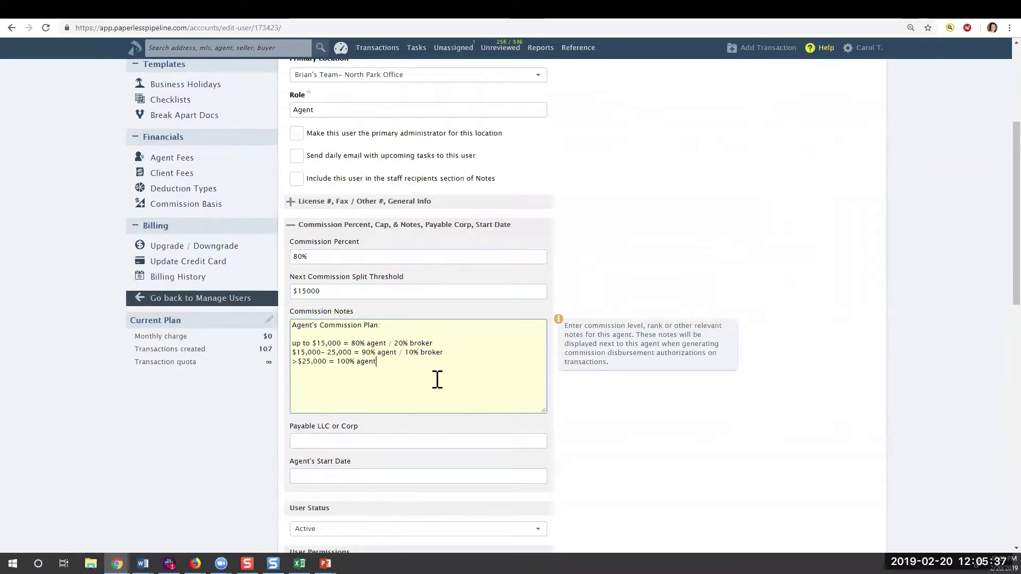
pyautogui.scroll(-1, 660, 274)
pyautogui.scroll(-10, 658, 277)
pyautogui.click(319, 437)
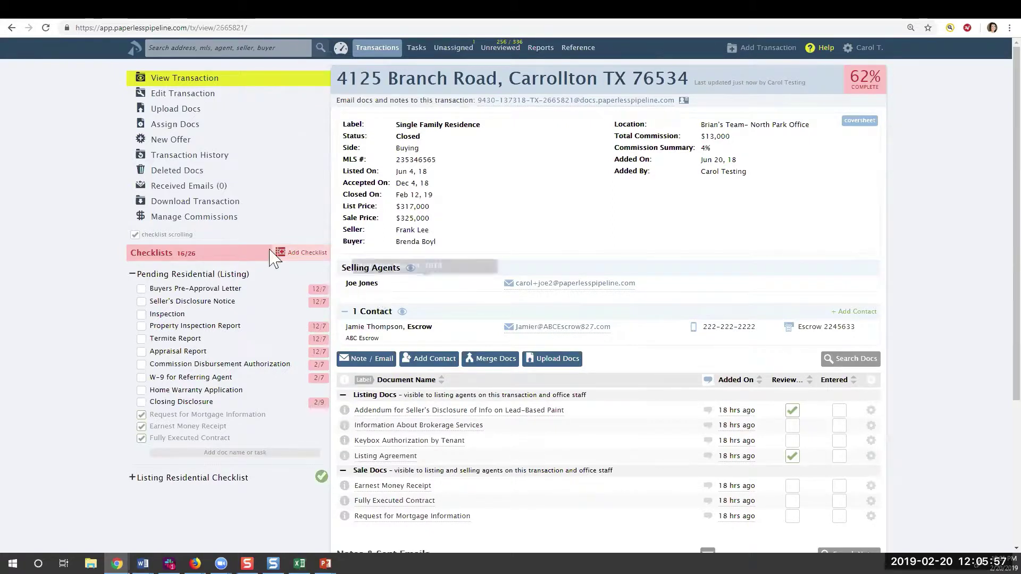
pyautogui.click(176, 222)
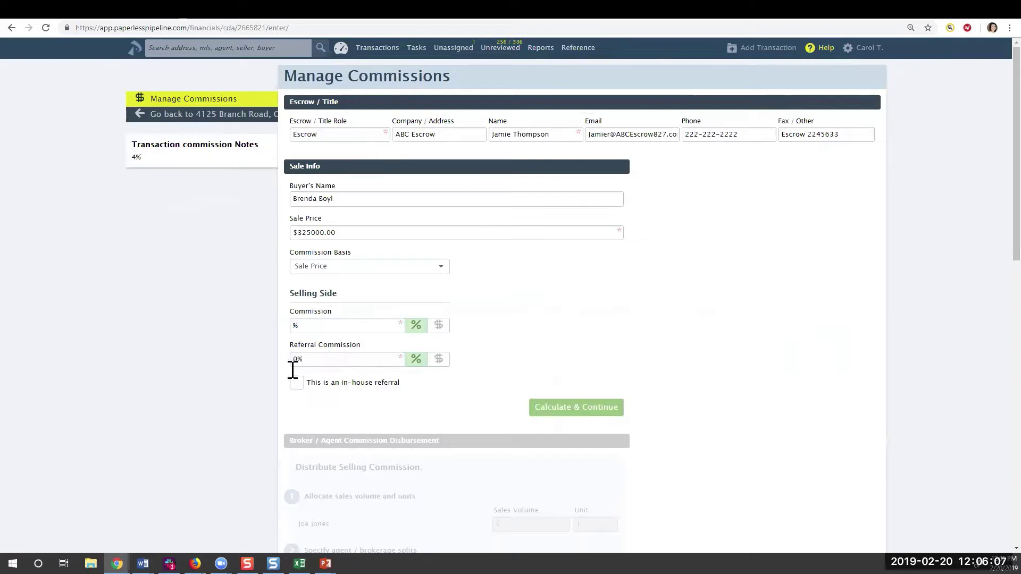
pyautogui.click(294, 326)
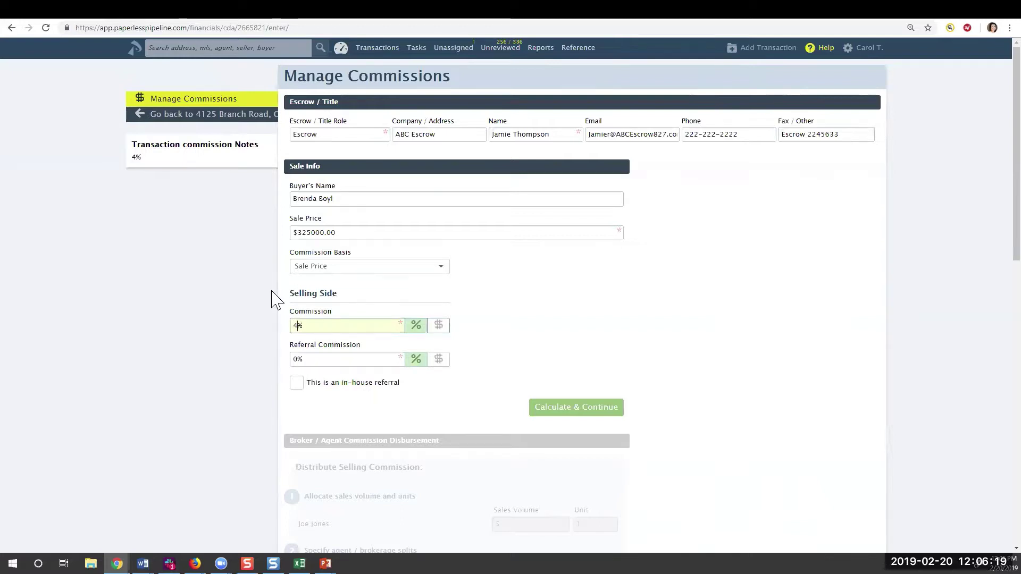
# Calculate the 4% selling commission, giving $13,000 split 80% agent / 20% brokerage
pyautogui.click(549, 415)
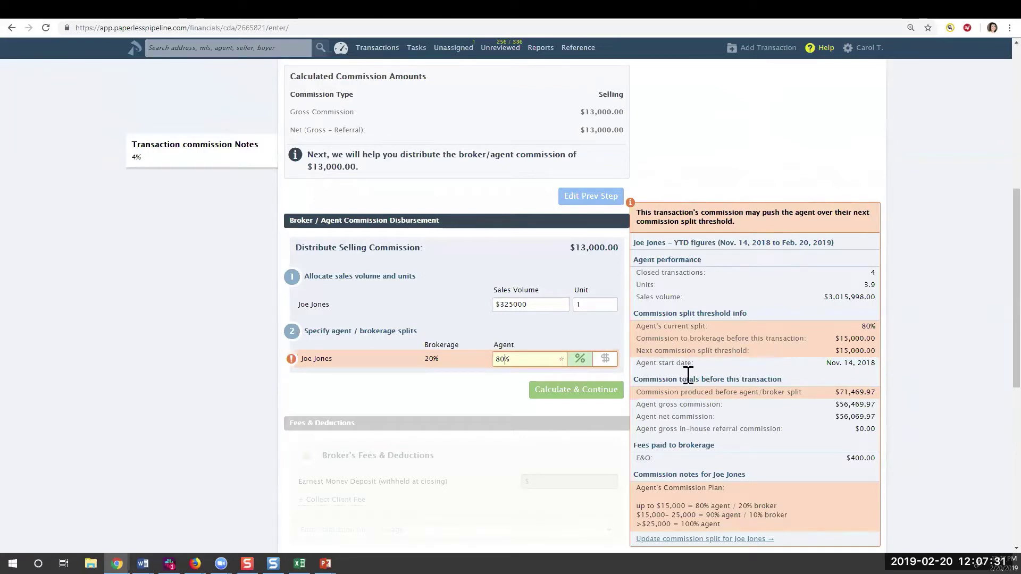
# Change this deal's agent split from 80 to 90%, then follow the link to the agent's commission settings
pyautogui.scroll(-2, 737, 426)
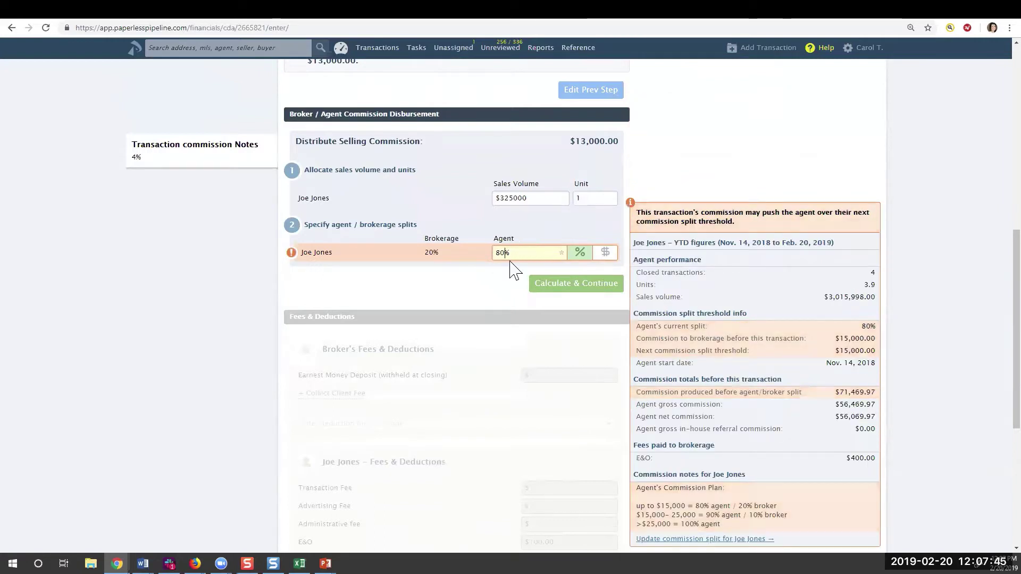
pyautogui.press('BackSpace')
pyautogui.write('90')
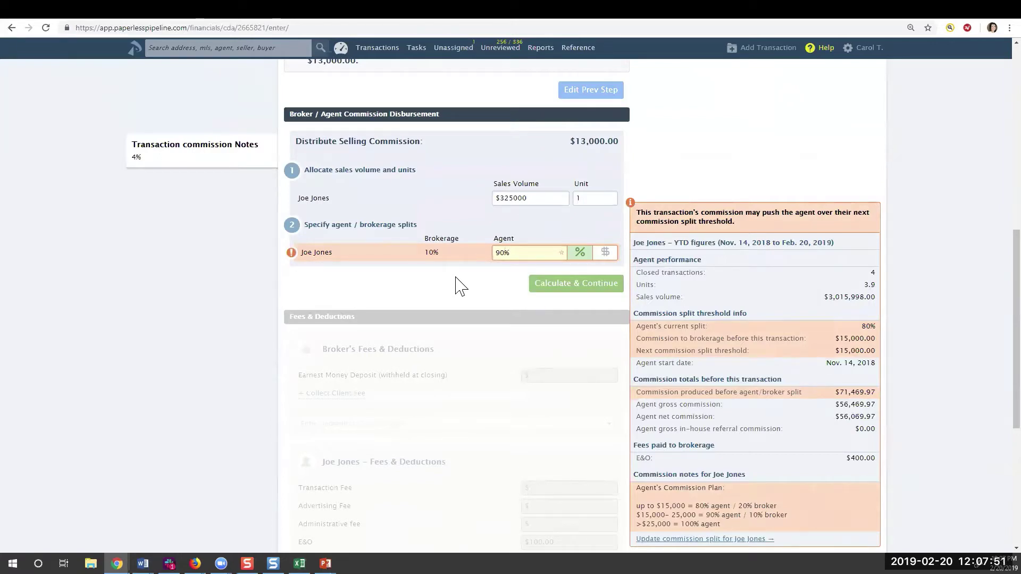
pyautogui.scroll(-2, 607, 318)
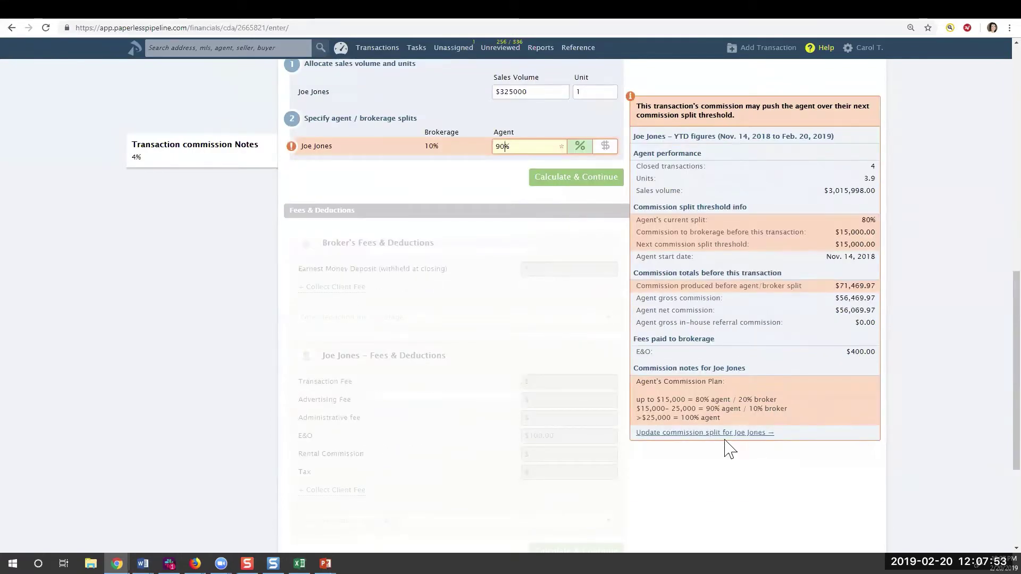
pyautogui.click(690, 434)
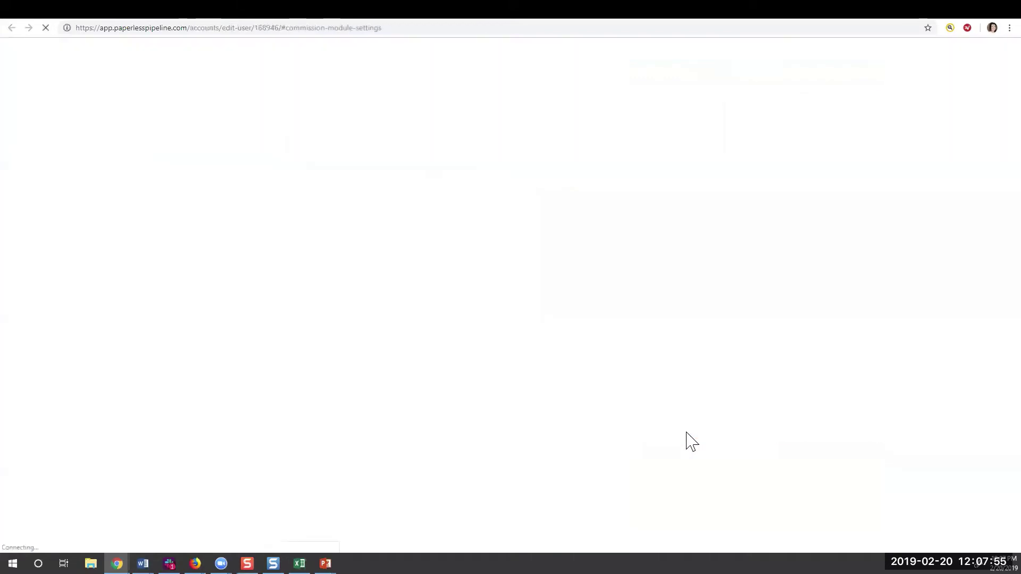
# Set the agent's commission to 90% and next split threshold to $25000, then return to Manage Commissions
pyautogui.scroll(2, 454, 211)
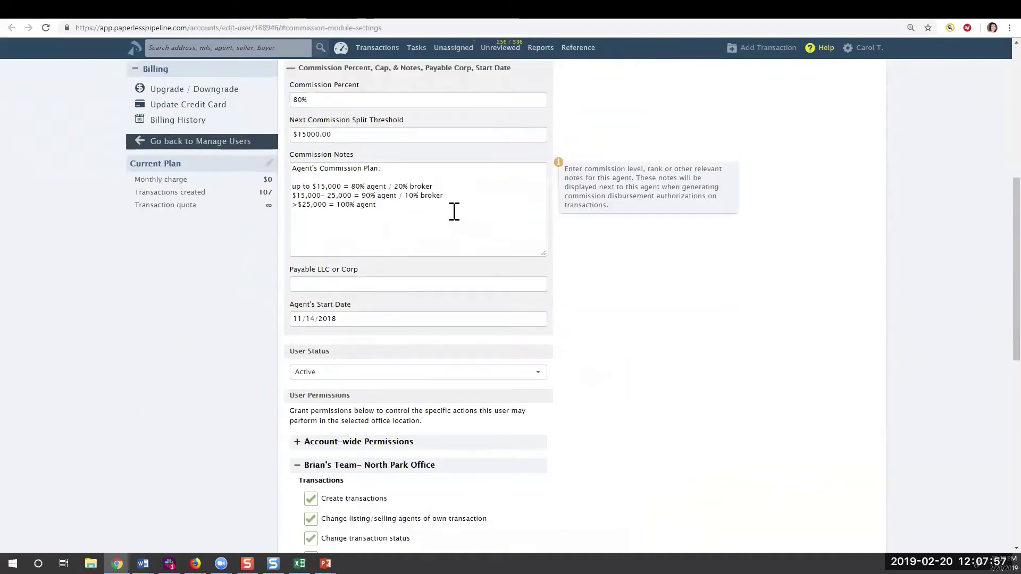
pyautogui.moveTo(299, 181); pyautogui.dragTo(284, 187)
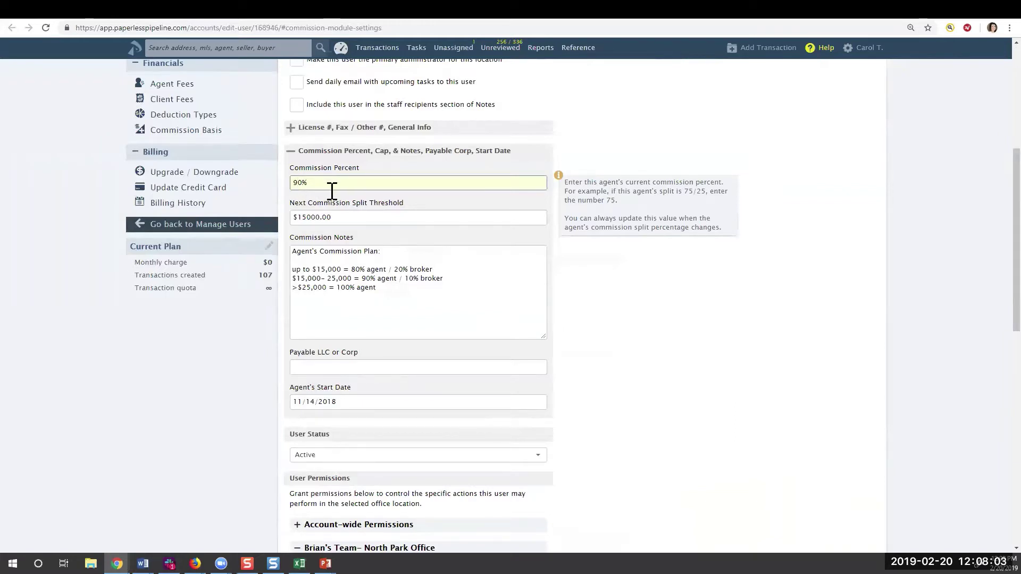
pyautogui.moveTo(340, 218); pyautogui.dragTo(277, 220)
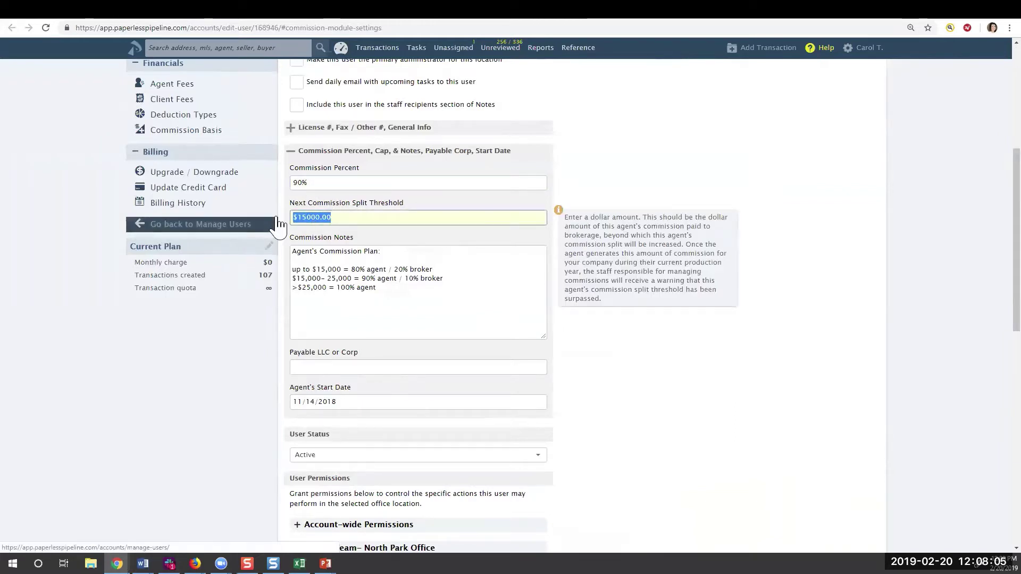
pyautogui.write('$25')
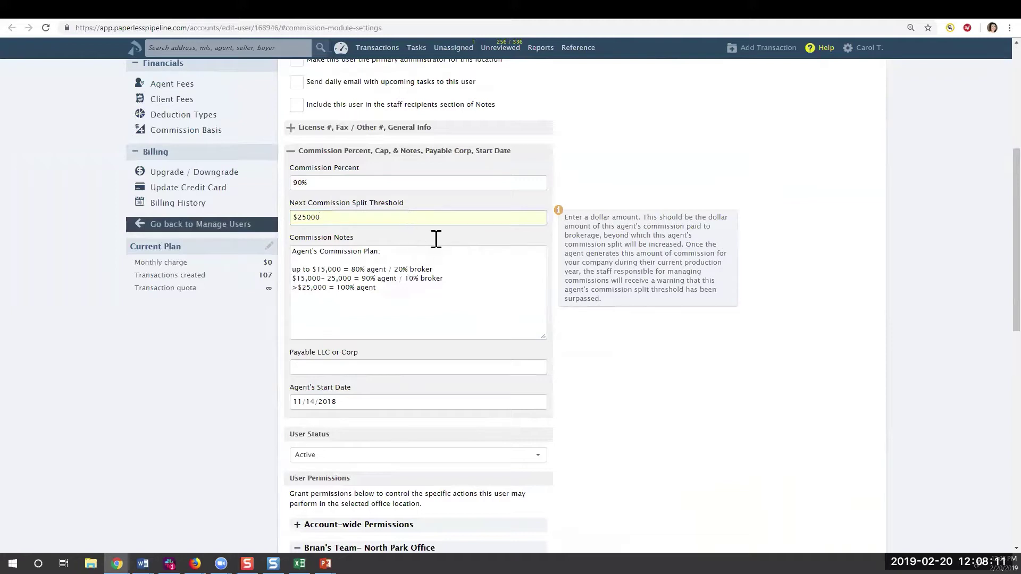
pyautogui.click(179, 18)
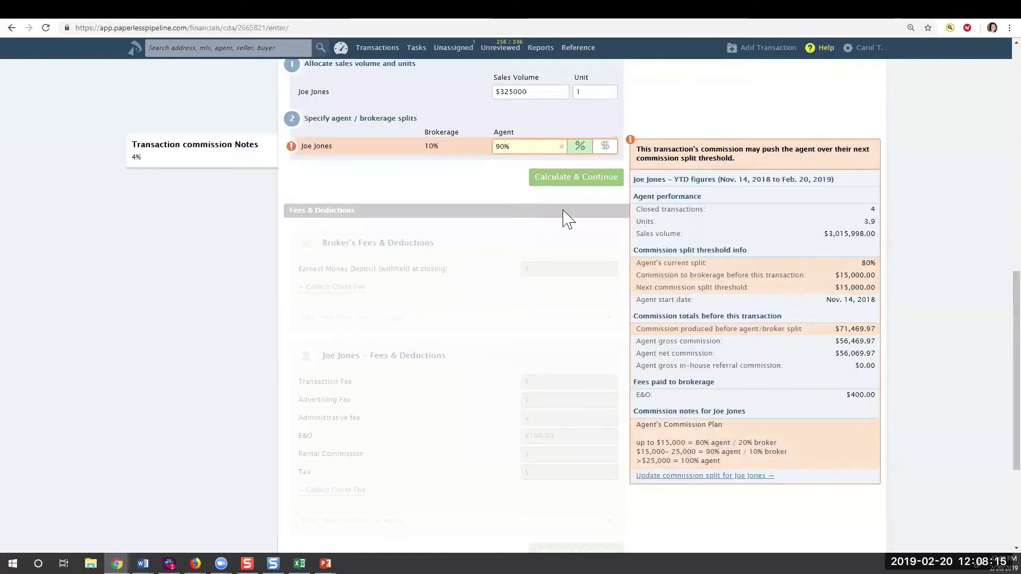
# Calculate the split and $100 E&O fee, netting the agent $11,600 and brokerage $1,400
pyautogui.click(553, 181)
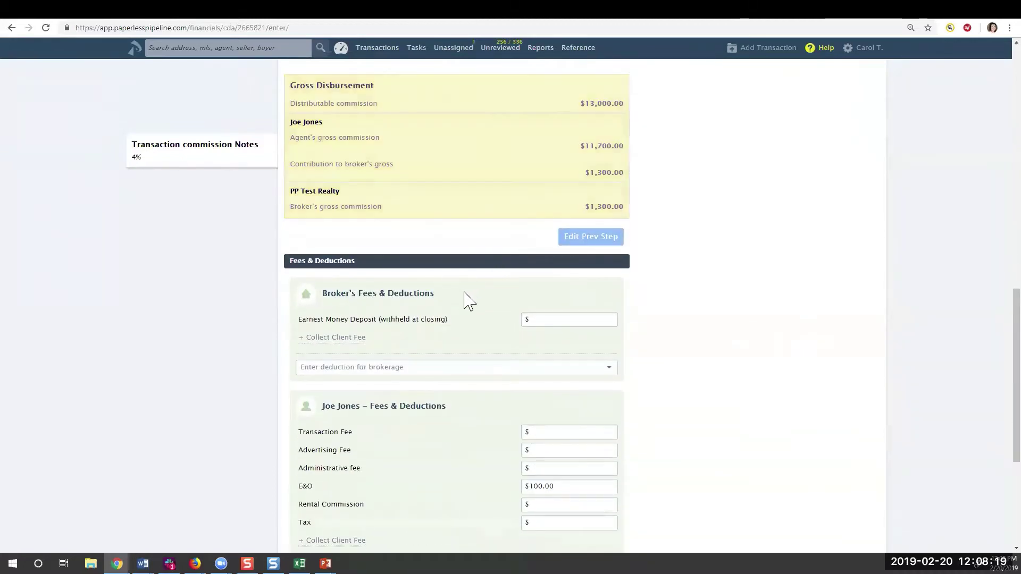
pyautogui.scroll(-1, 475, 307)
pyautogui.scroll(-1, 475, 307)
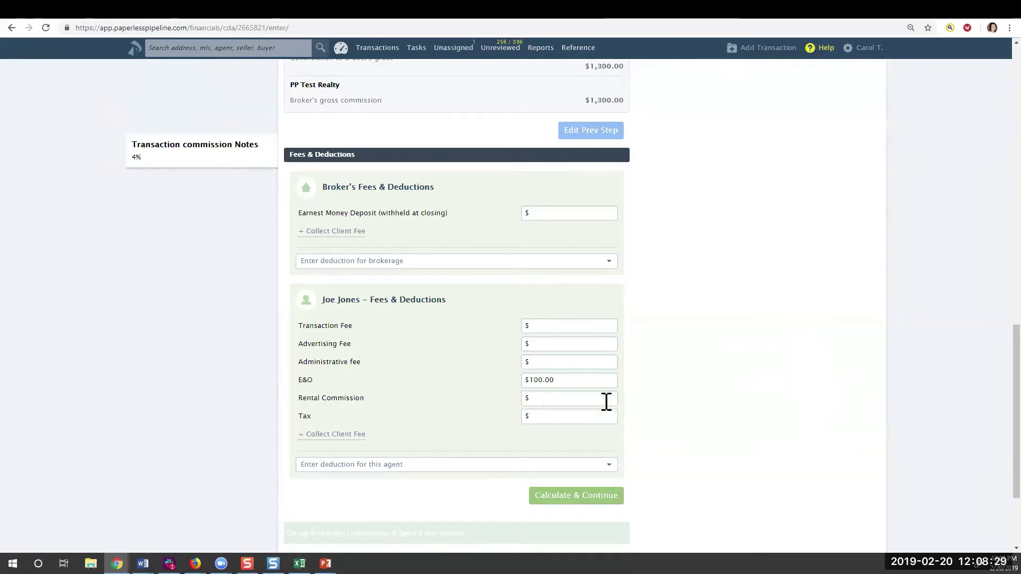
pyautogui.moveTo(554, 379); pyautogui.dragTo(522, 381)
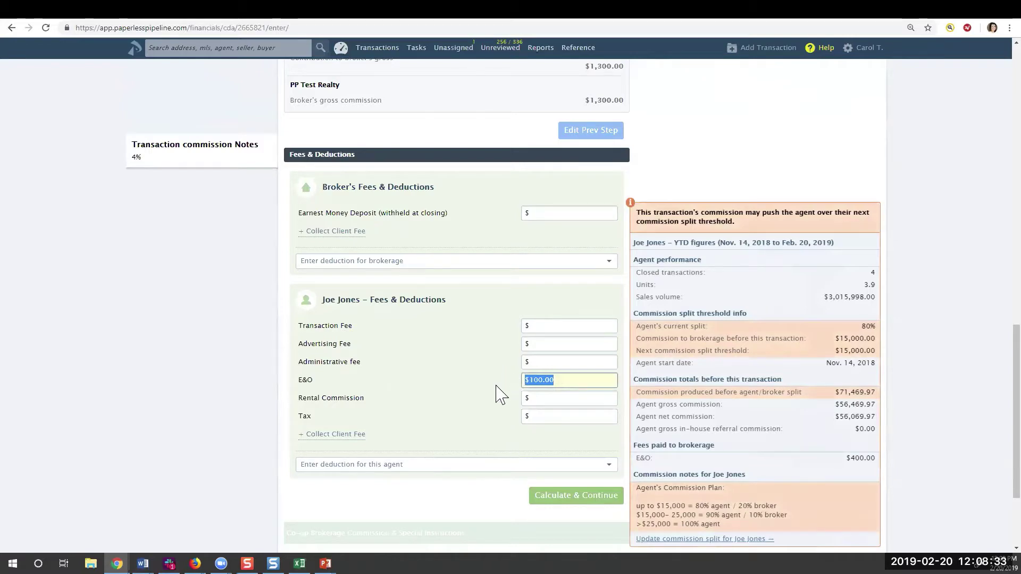
pyautogui.click(565, 500)
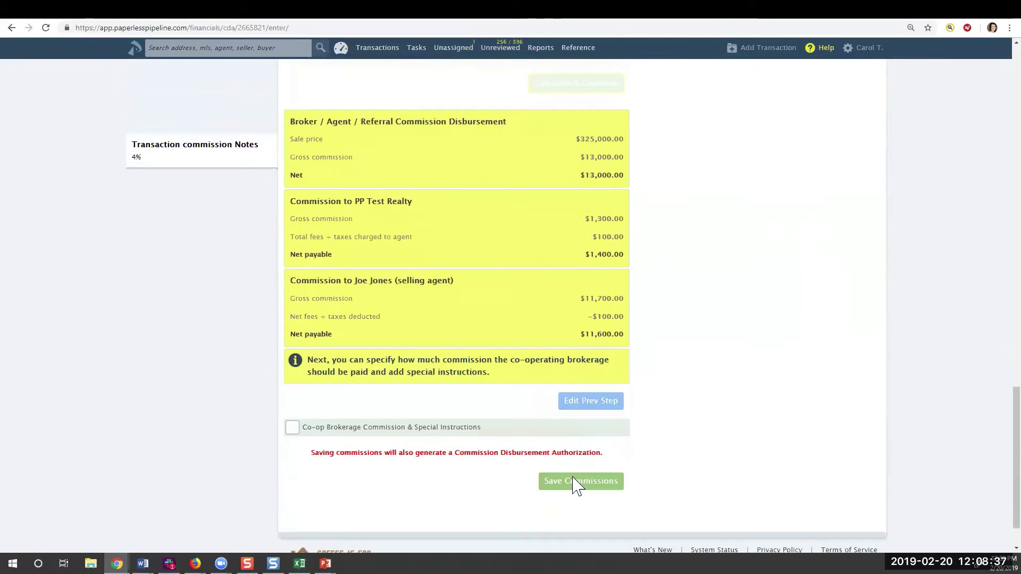
pyautogui.scroll(2, 747, 362)
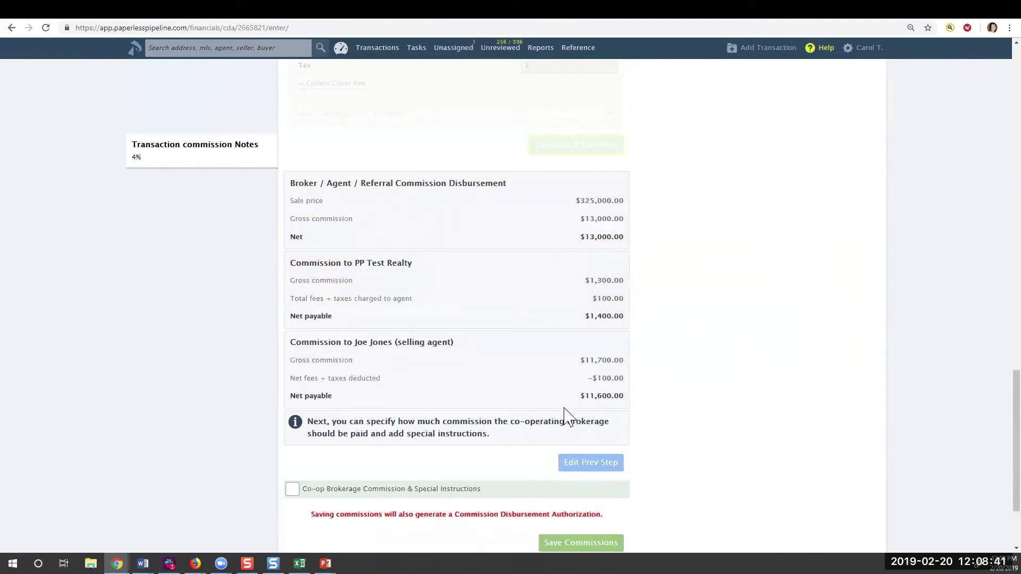
pyautogui.scroll(-1, 611, 360)
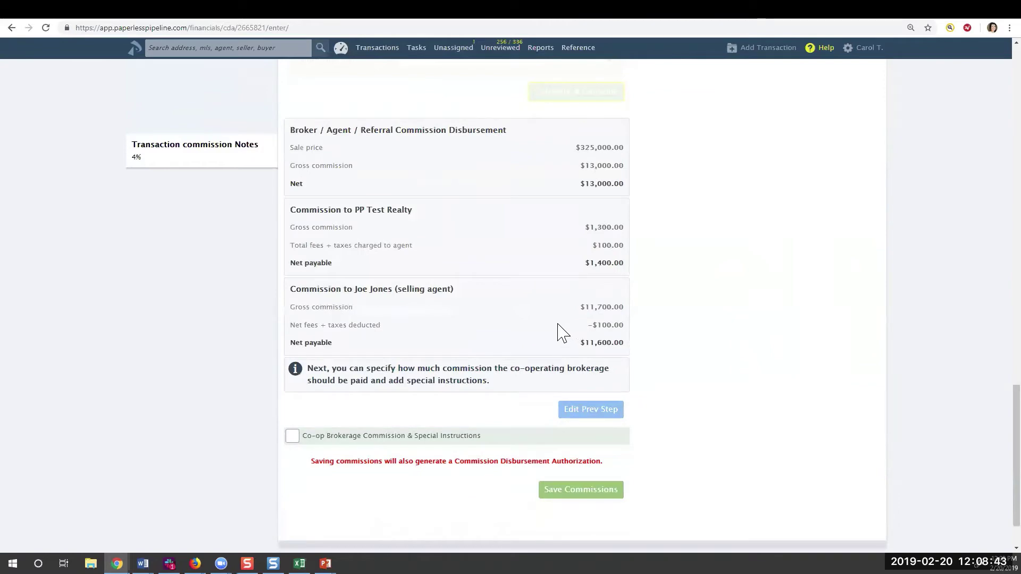
pyautogui.scroll(-1, 552, 330)
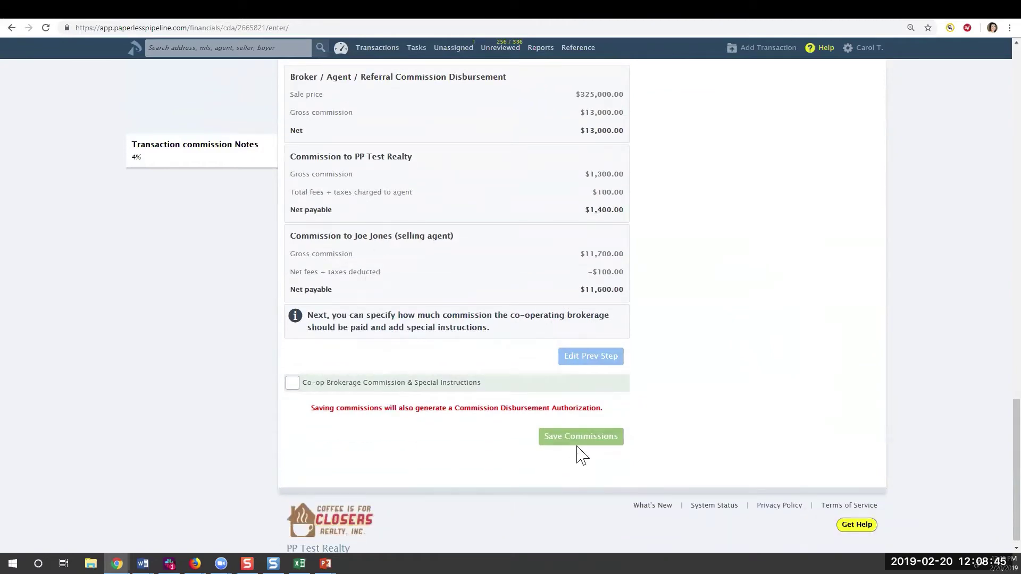
# Save the commissions, adding a Commission Disbursement Authorization to the financial documents
pyautogui.click(601, 440)
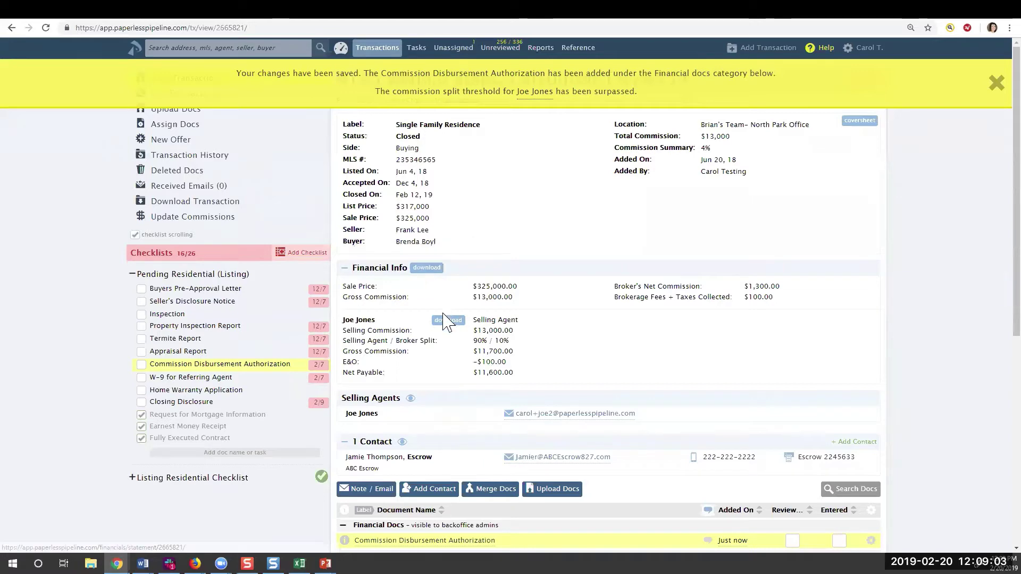
pyautogui.scroll(-2, 575, 367)
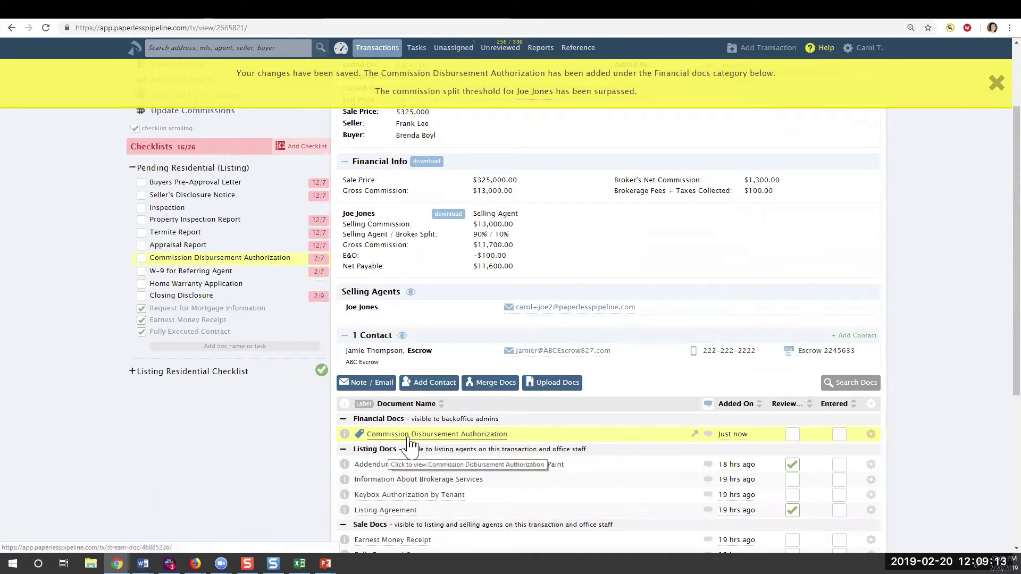
pyautogui.scroll(2, 579, 237)
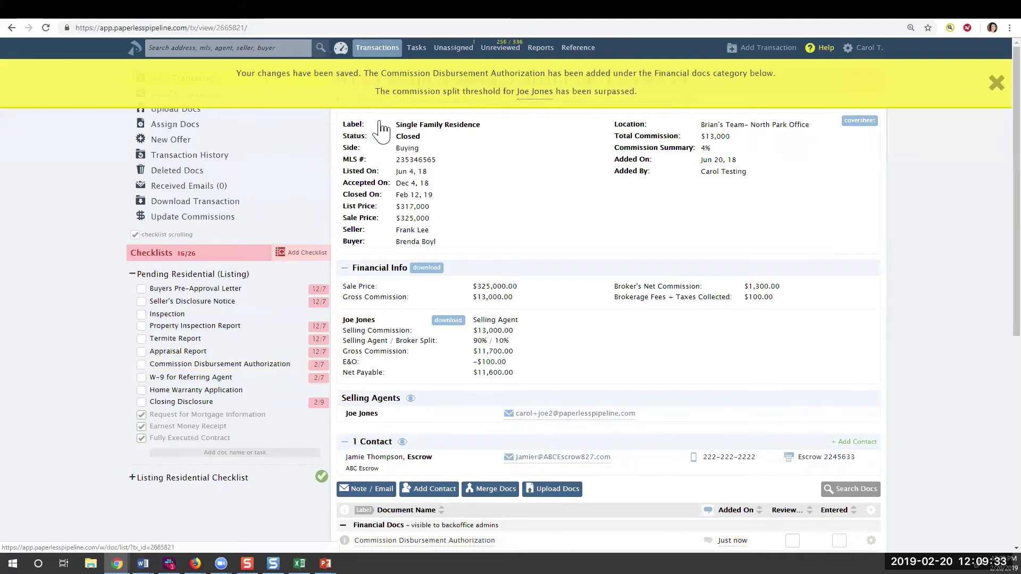
# Check the agent's settings from the saved banner, then view the February 2019 Commission Summary
pyautogui.click(537, 91)
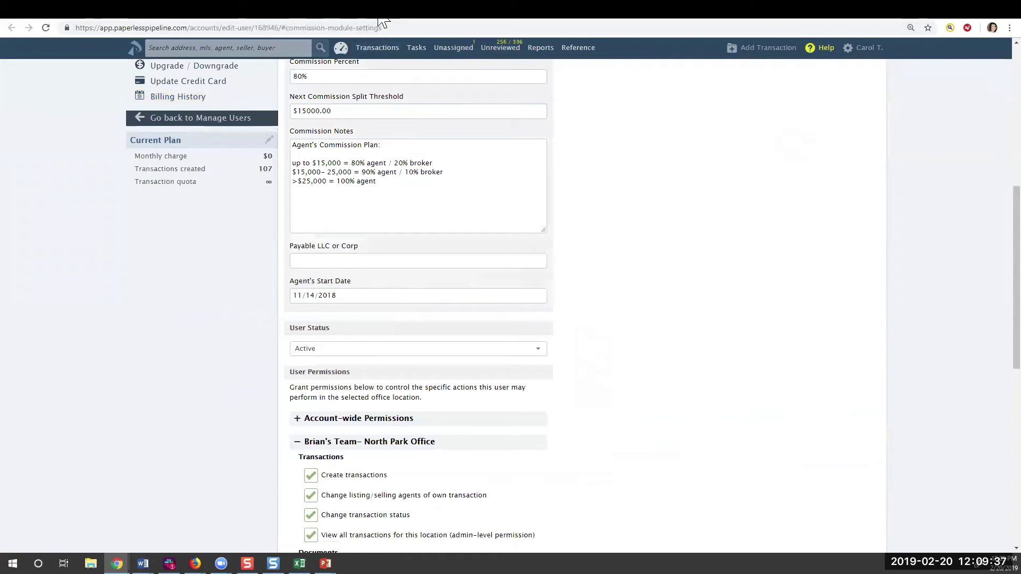
pyautogui.hotkey('alt', 'Left')
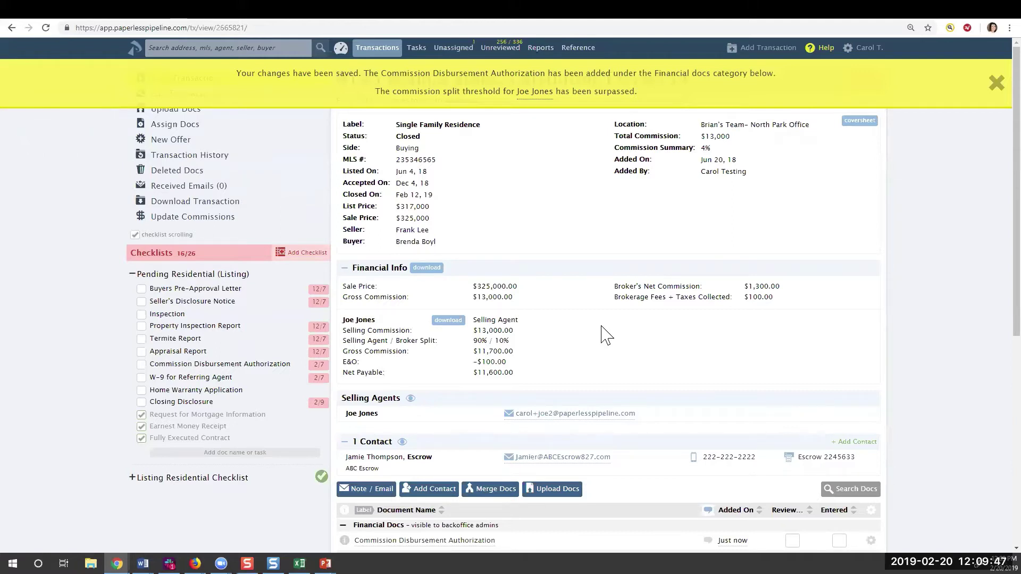
pyautogui.click(539, 51)
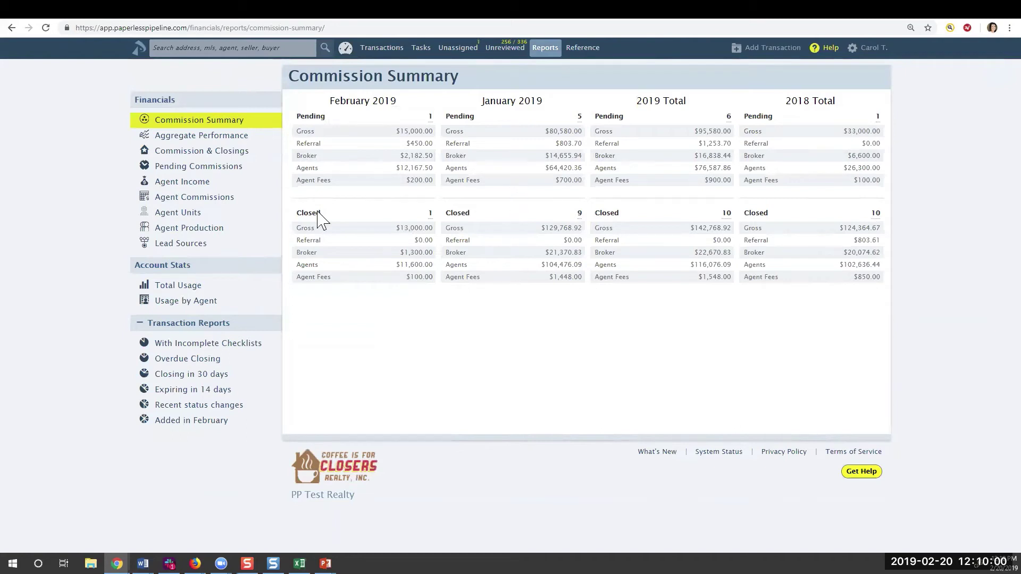
# Run the Agent Income report for the chosen agent with Closing period This Year, and download it
pyautogui.click(188, 184)
pyautogui.click(370, 119)
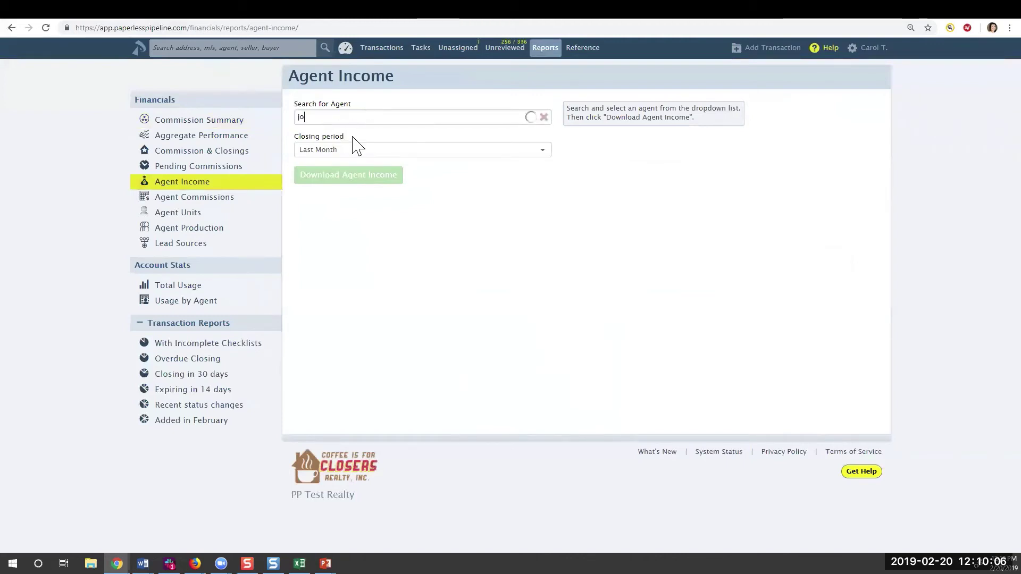
pyautogui.click(331, 148)
pyautogui.click(333, 151)
pyautogui.click(333, 242)
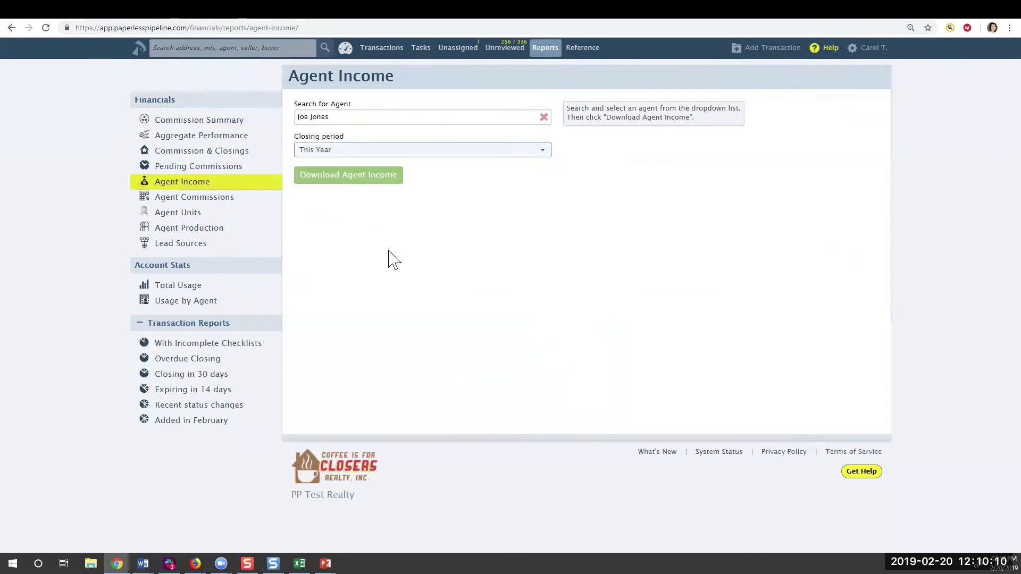
pyautogui.click(342, 176)
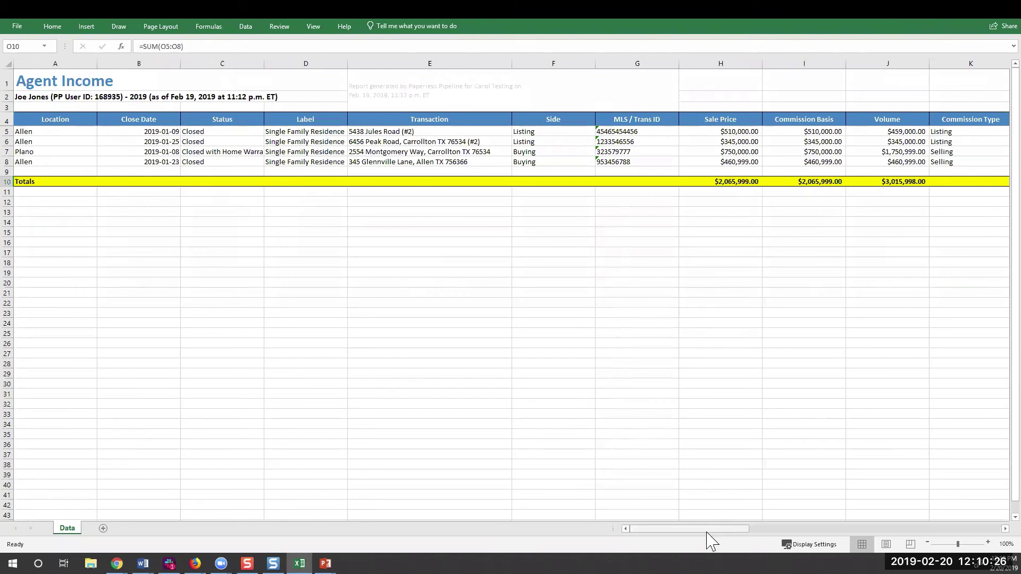
pyautogui.moveTo(696, 530); pyautogui.dragTo(756, 522)
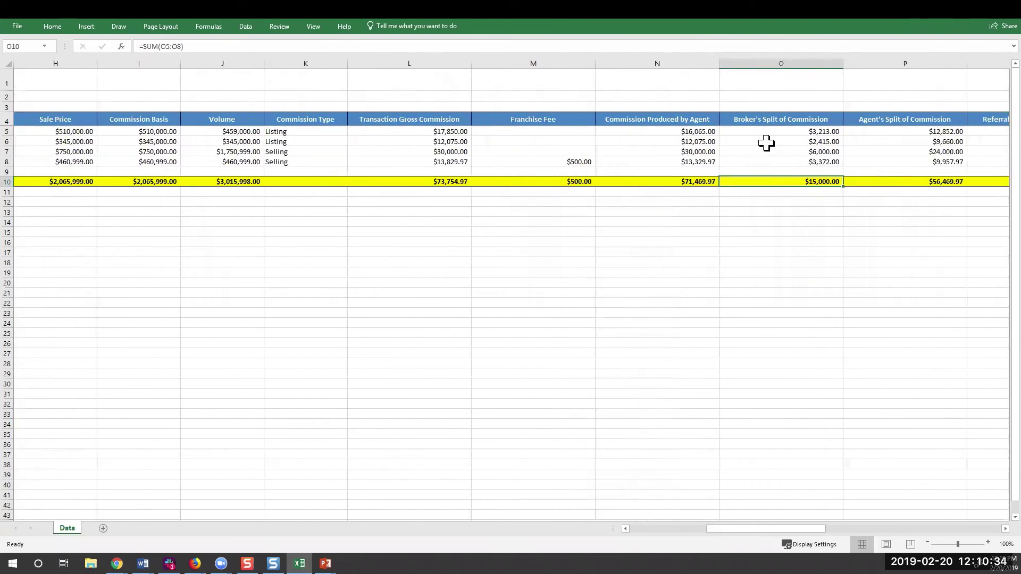
pyautogui.click(799, 130)
pyautogui.click(791, 120)
pyautogui.moveTo(791, 120); pyautogui.dragTo(797, 164)
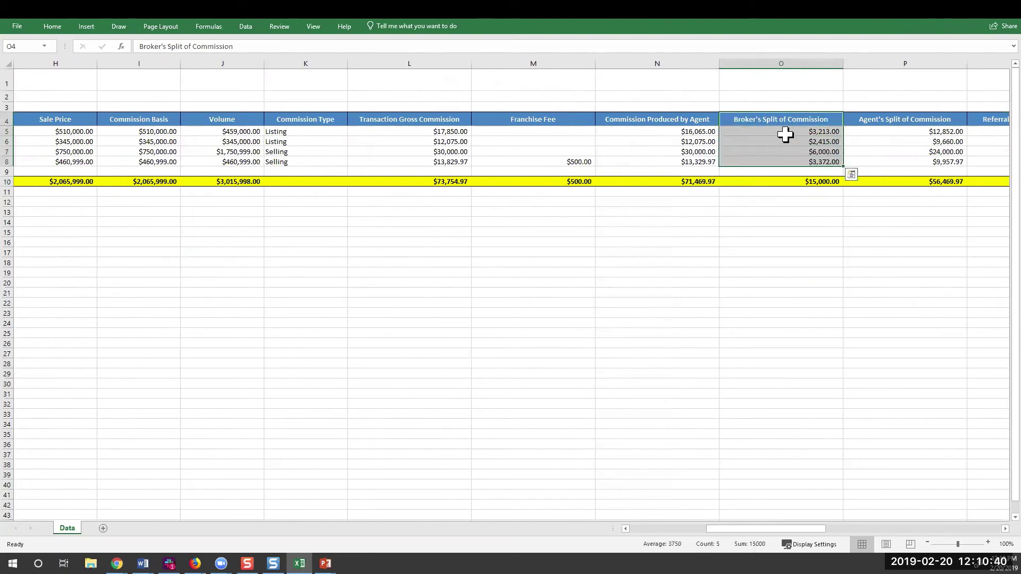
pyautogui.moveTo(793, 132); pyautogui.dragTo(803, 181)
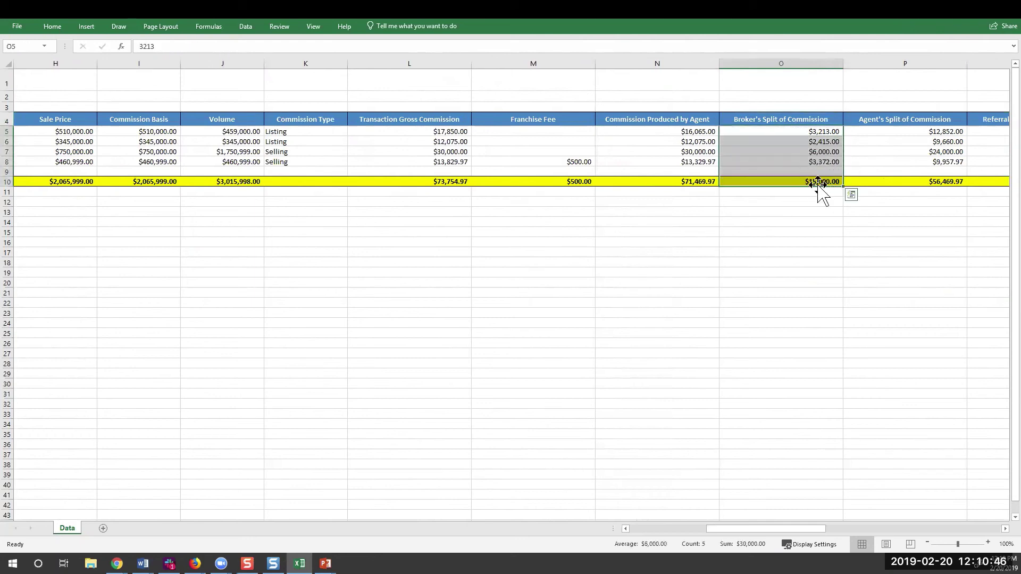
pyautogui.click(818, 184)
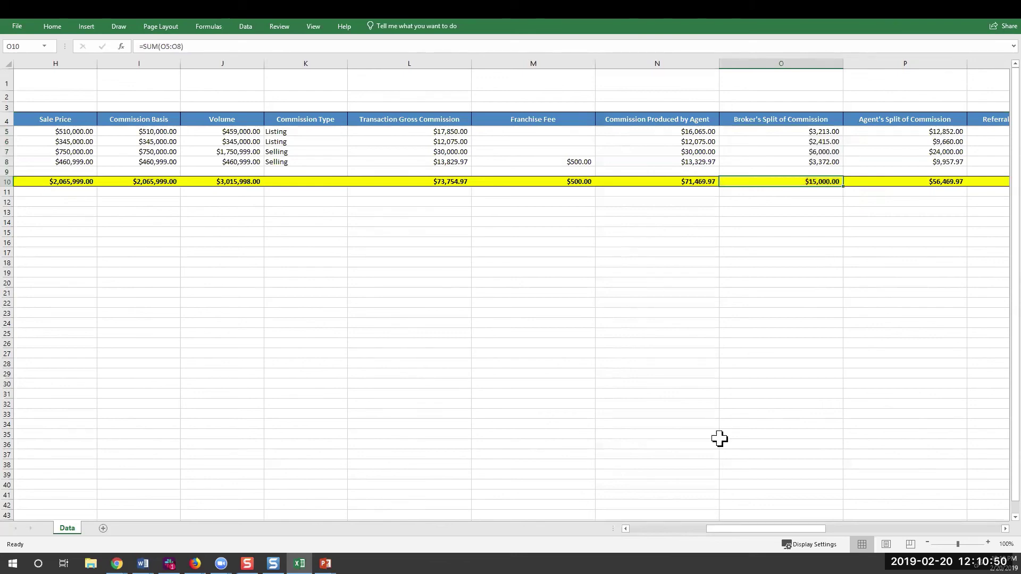
pyautogui.moveTo(713, 529); pyautogui.dragTo(770, 529)
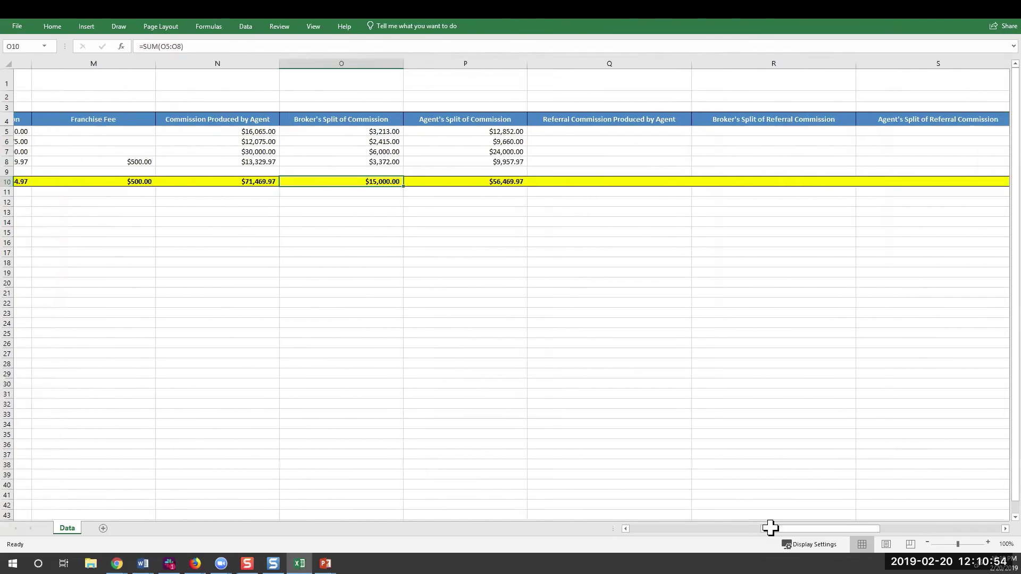